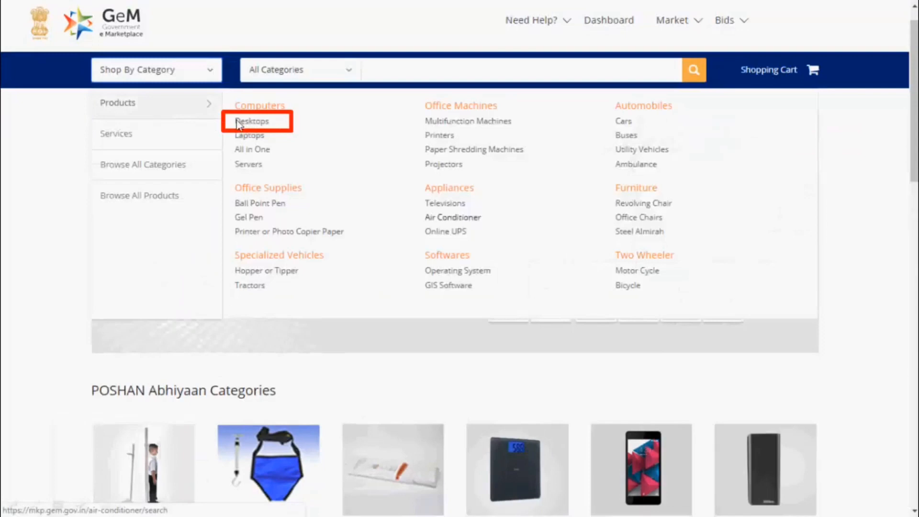
Open the Desktops product category and look over the sorting options for its listings
left_click(255, 125)
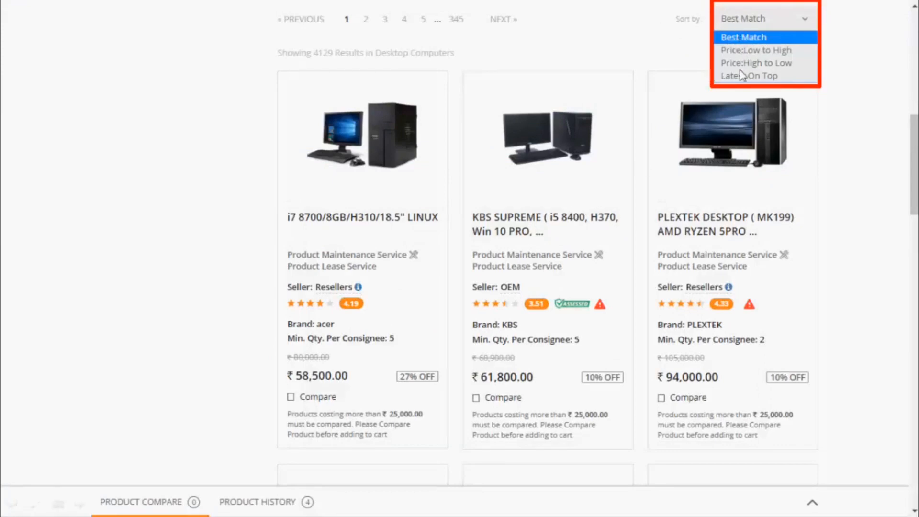
left_click(719, 171)
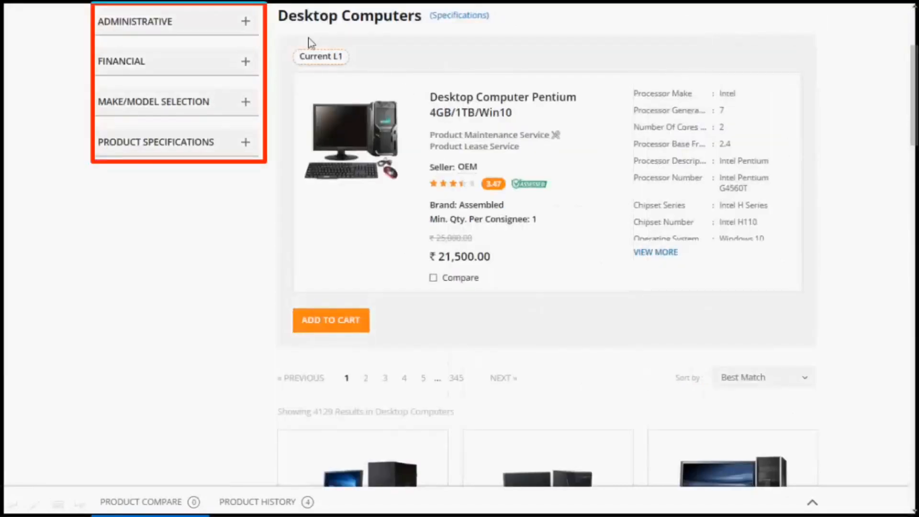
Examine the Administrative, Financial, Make/Model Selection and Product Specifications filters for desktop computers
left_click(245, 23)
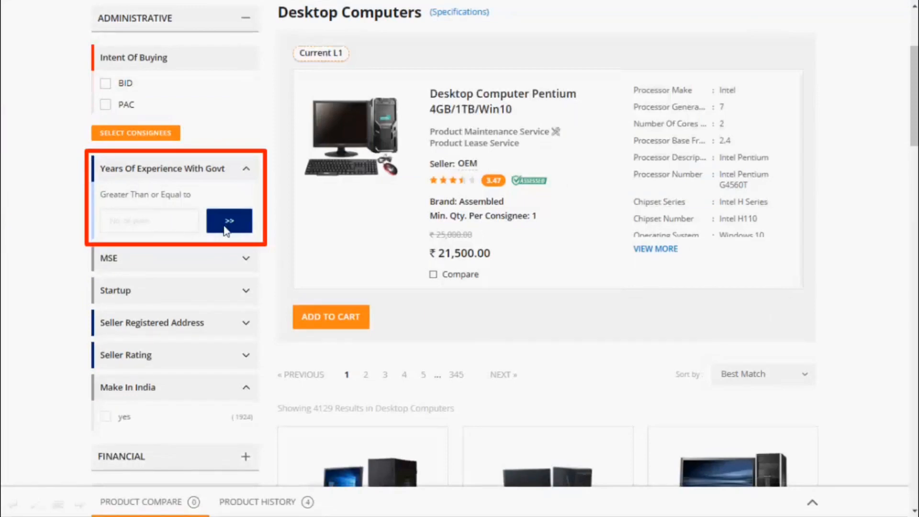
left_click(228, 259)
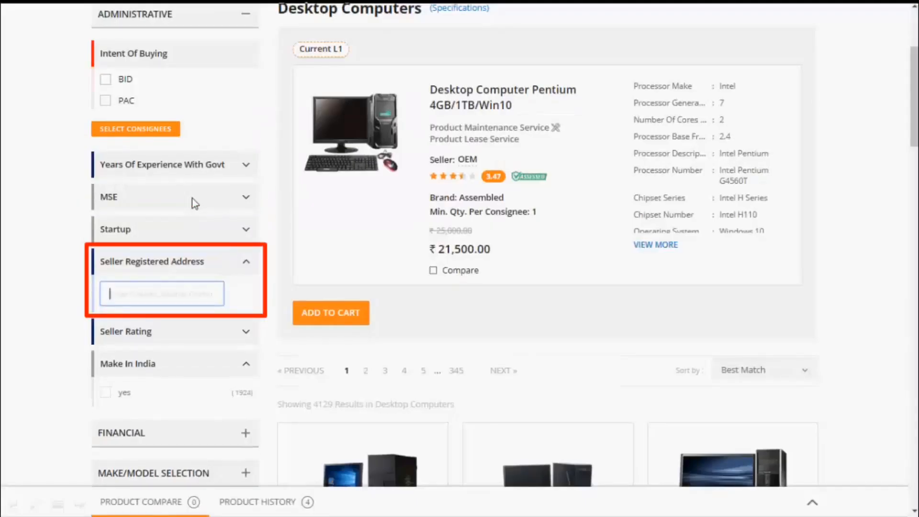
left_click(191, 198)
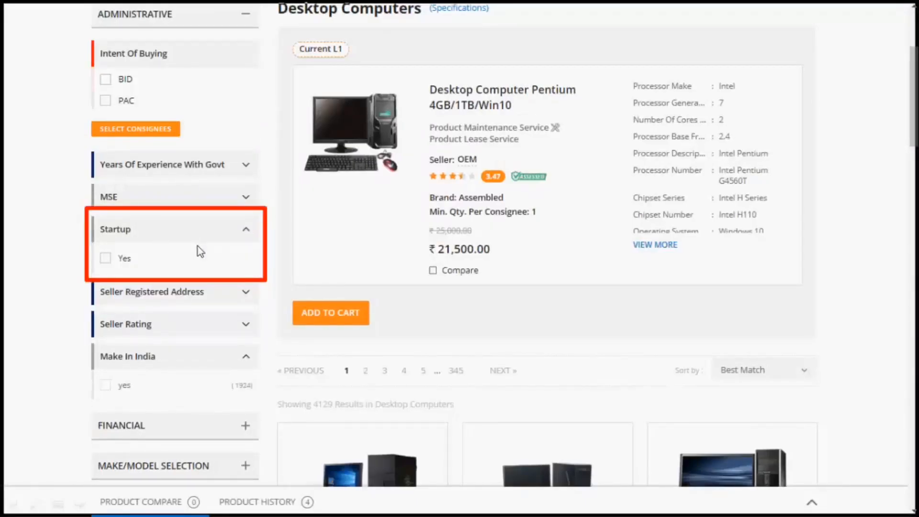
left_click(192, 286)
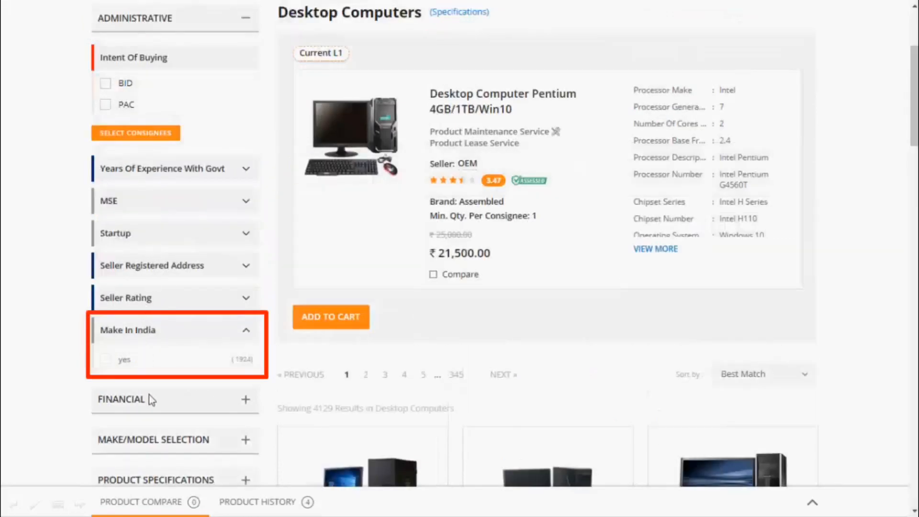
left_click(121, 399)
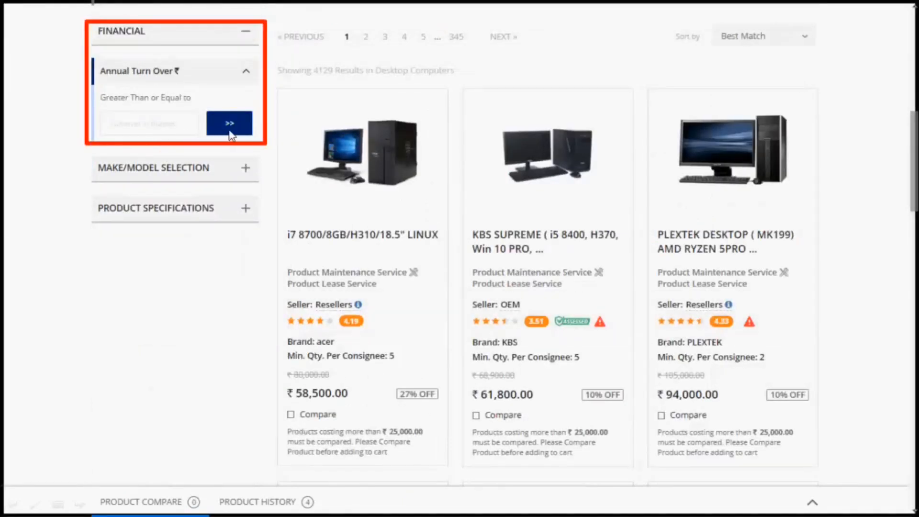
left_click(234, 167)
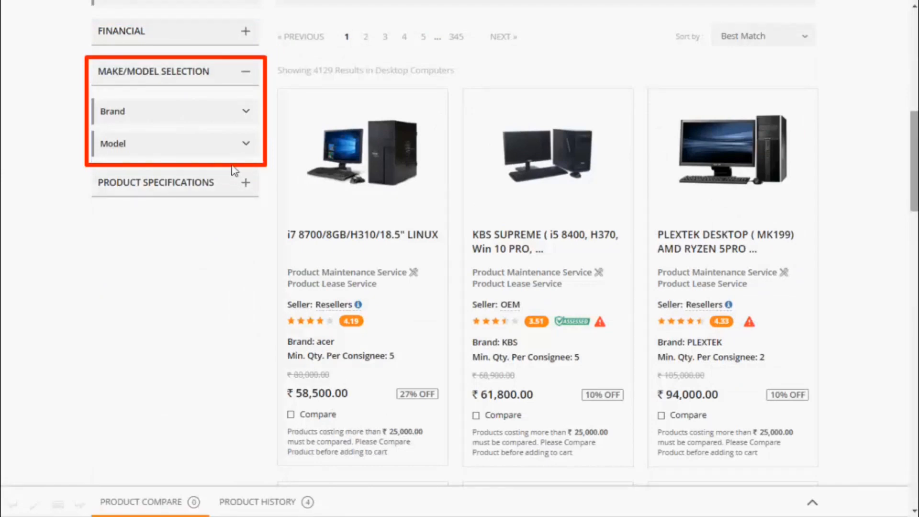
left_click(238, 189)
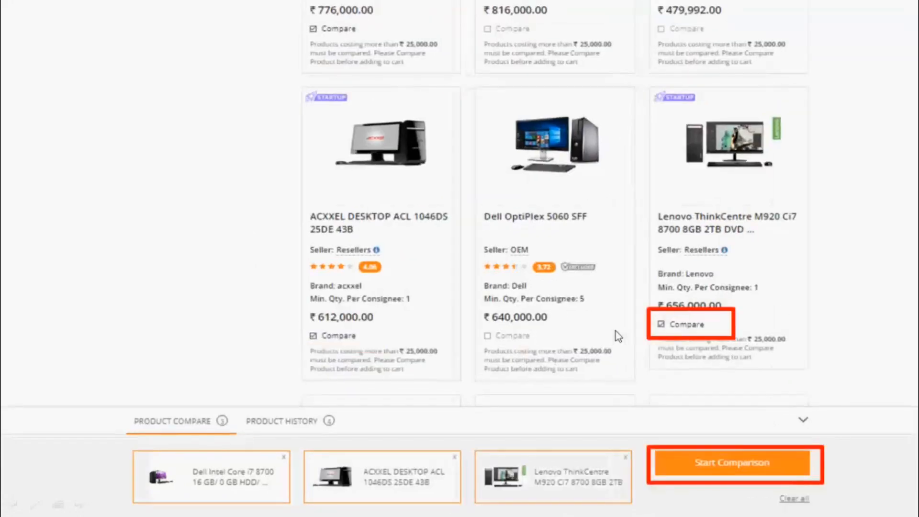
Compare the three selected desktops and add the Dell Intel Core i7 8700 to the cart with the OEM offer
left_click(736, 464)
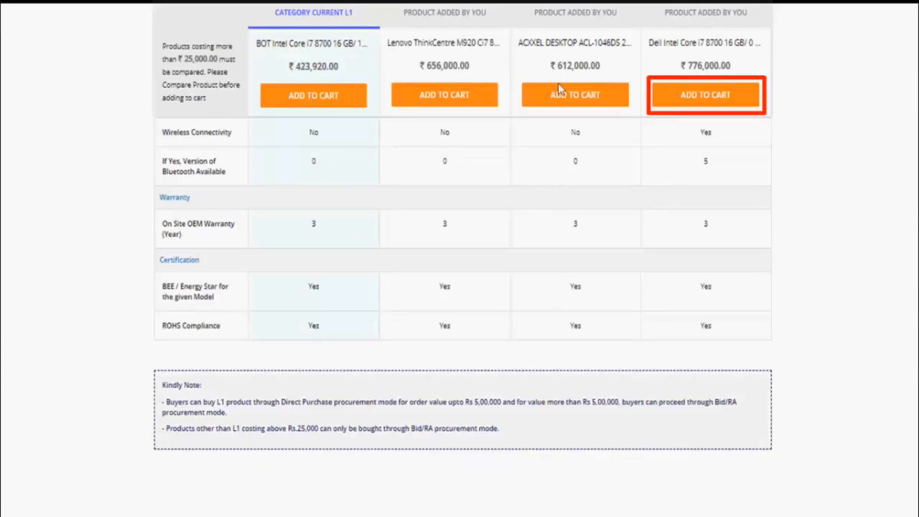
left_click(674, 96)
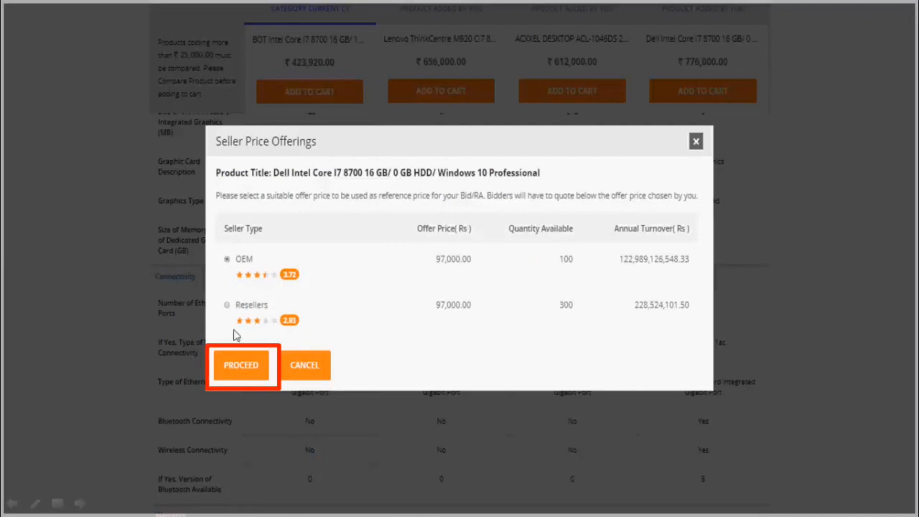
left_click(238, 376)
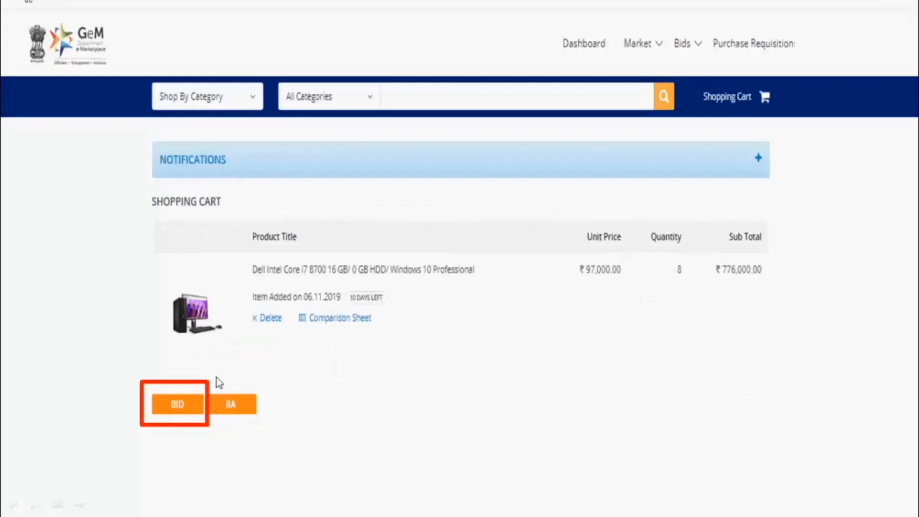
Start a bid for the carted desktop and confirm proceeding with the selected product and specifications
left_click(169, 408)
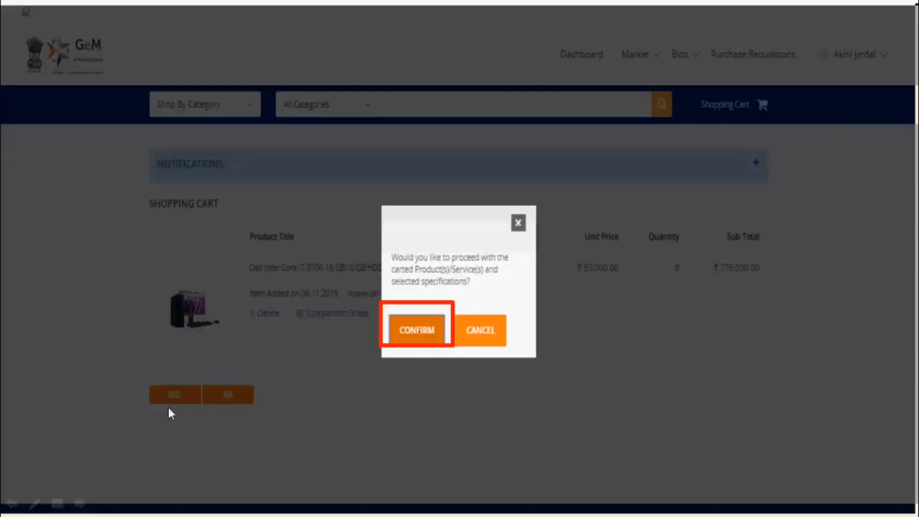
left_click(401, 330)
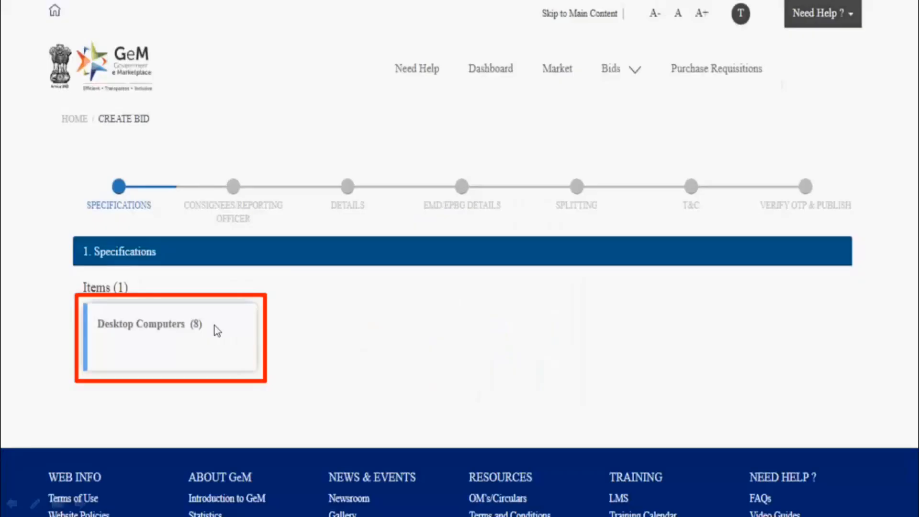
Review and save the bid specifications for the Desktop Computers item, and continue to the consignee stage
left_click(177, 329)
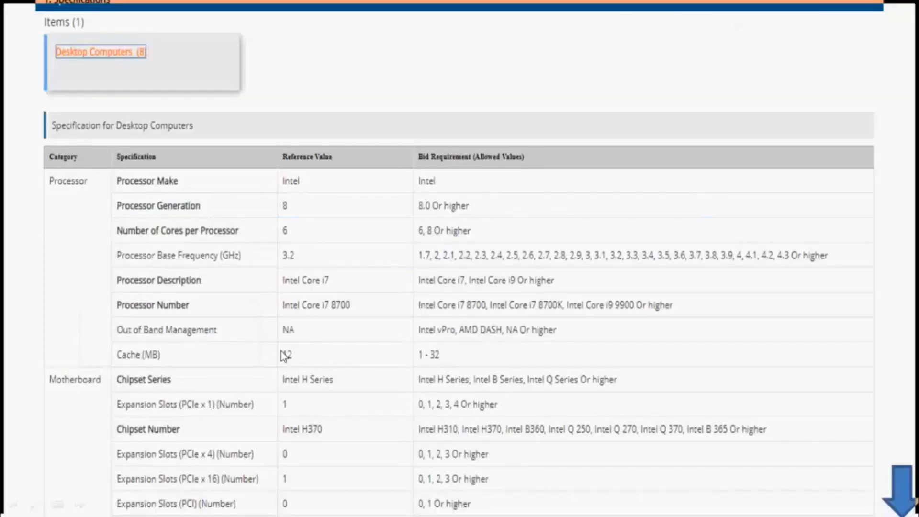
left_click(457, 380)
left_click(544, 429)
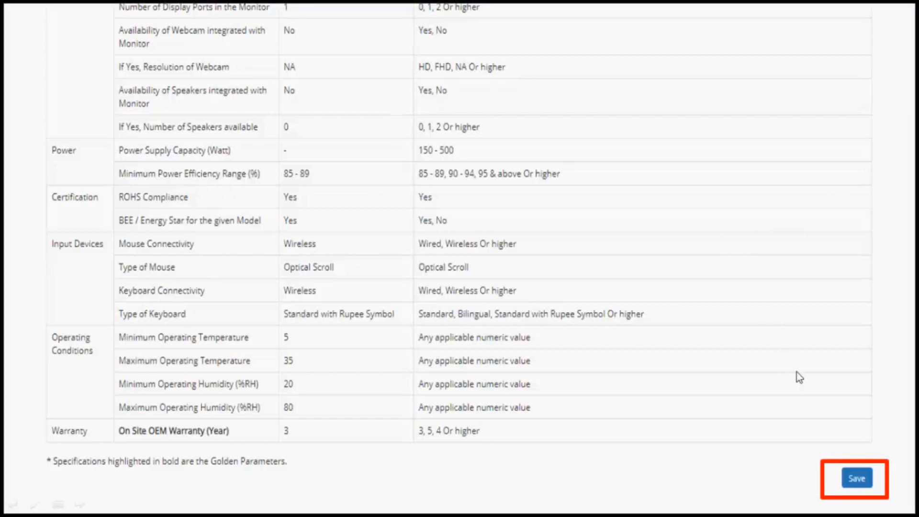
left_click(856, 479)
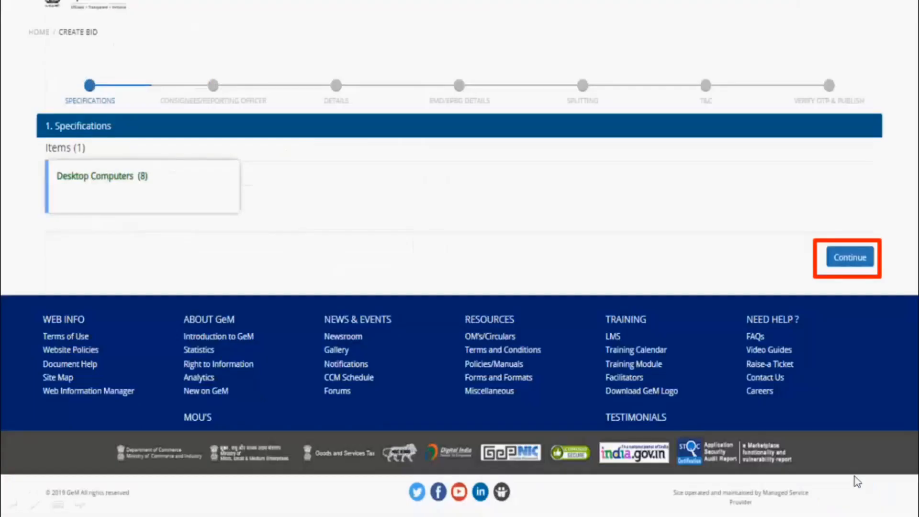
left_click(840, 258)
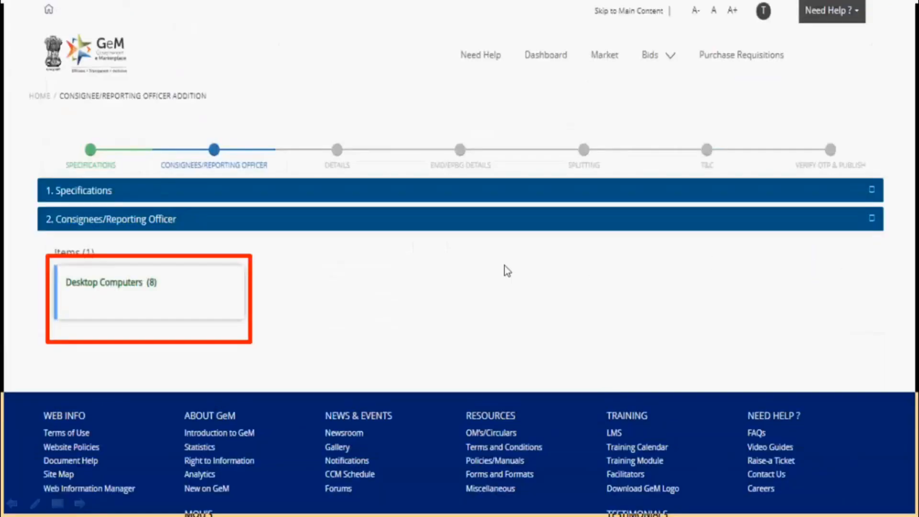
Download the consignee list for the Desktop Computers item, and save its consignees to proceed to the bid details
left_click(134, 290)
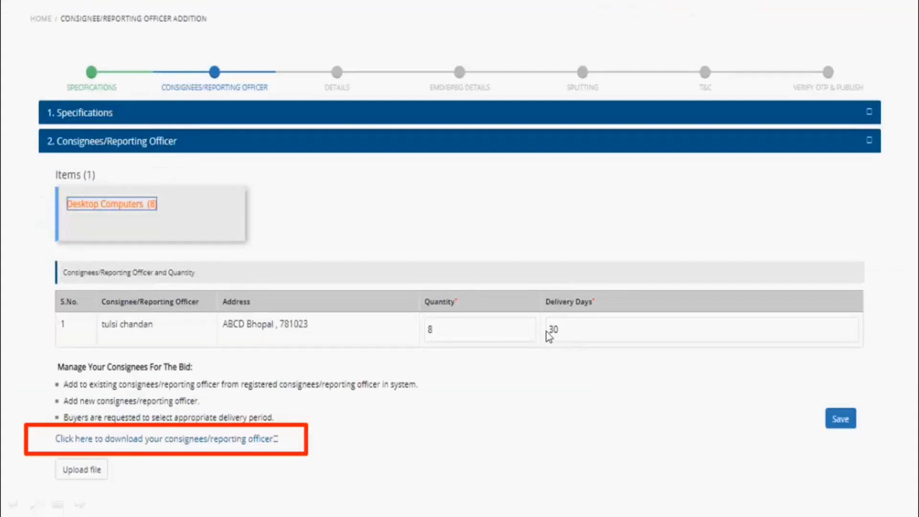
left_click(216, 443)
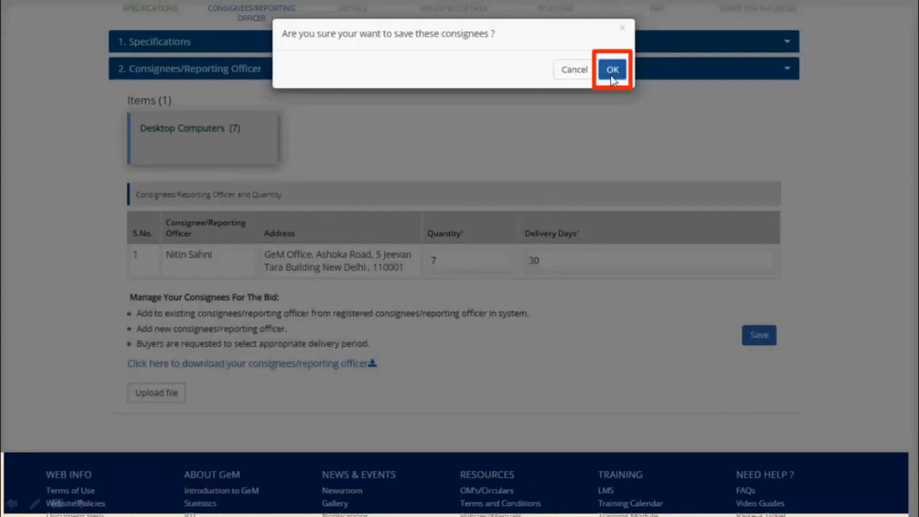
left_click(612, 76)
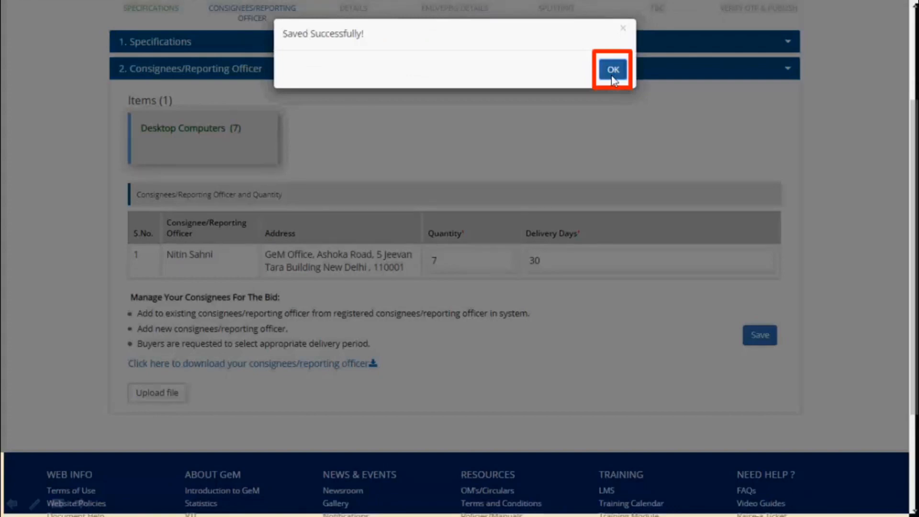
left_click(613, 77)
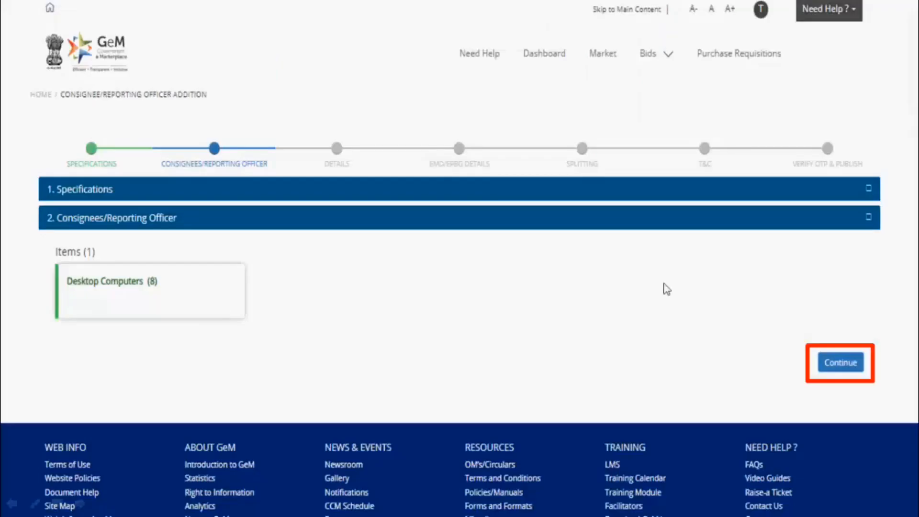
left_click(838, 364)
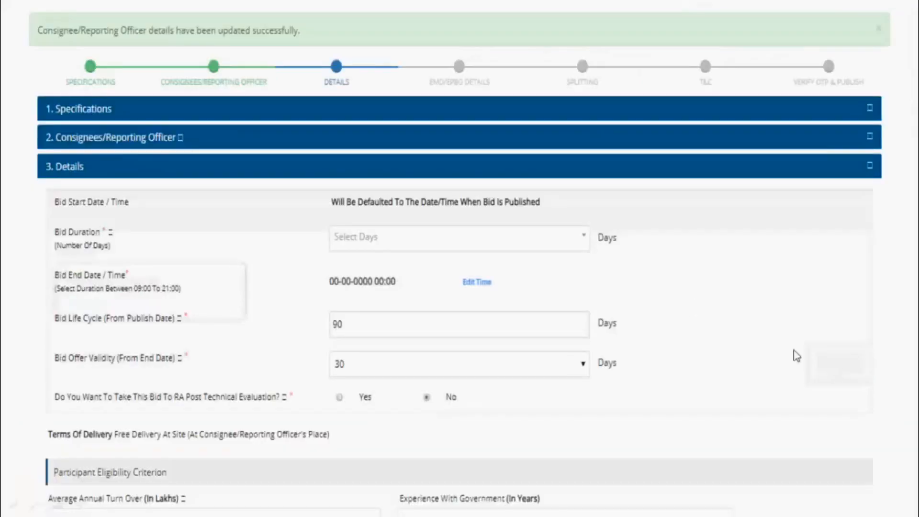
Set the bid duration to 15 days, accept the updated end date, and open the bid end time for editing
left_click(427, 247)
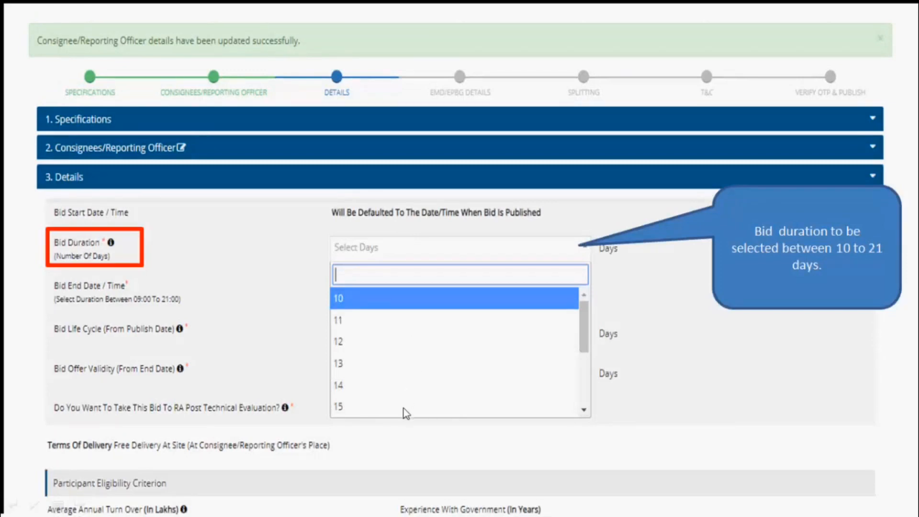
left_click(403, 406)
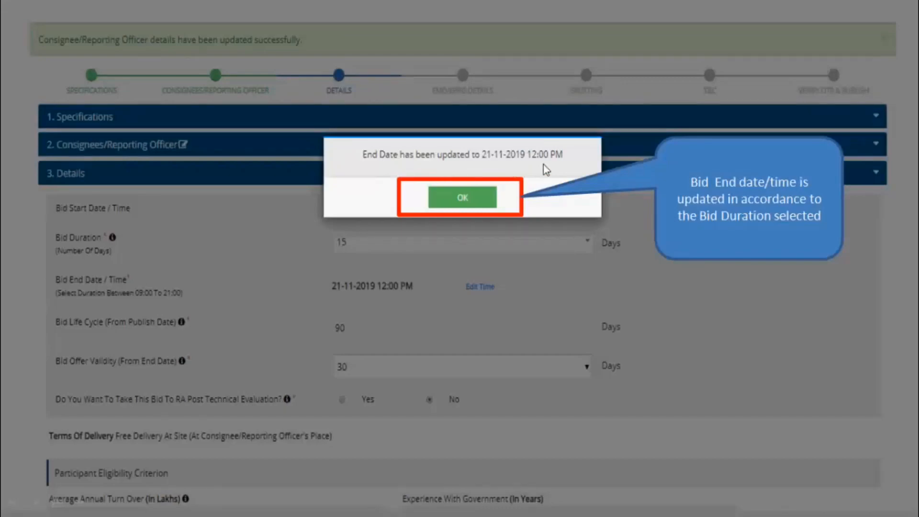
left_click(462, 197)
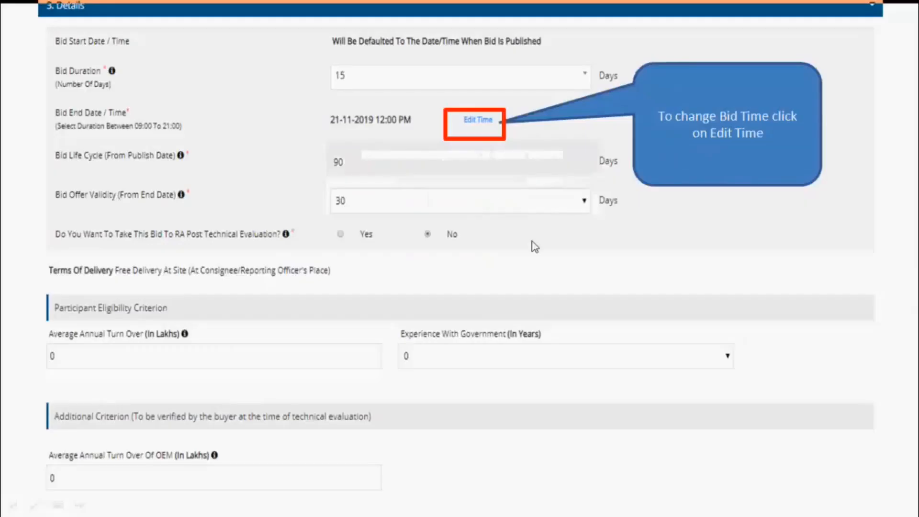
left_click(484, 123)
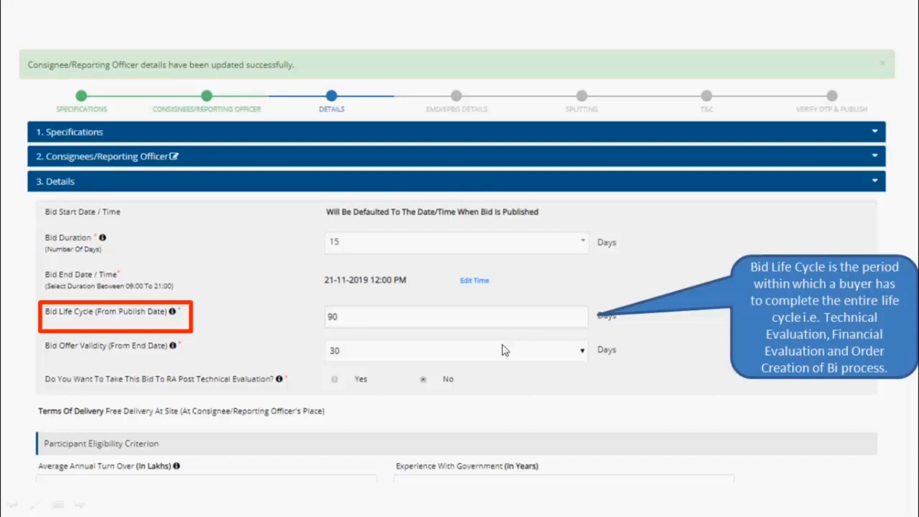
Keep the bid offer validity at 30 days and save the bid details
left_click(490, 351)
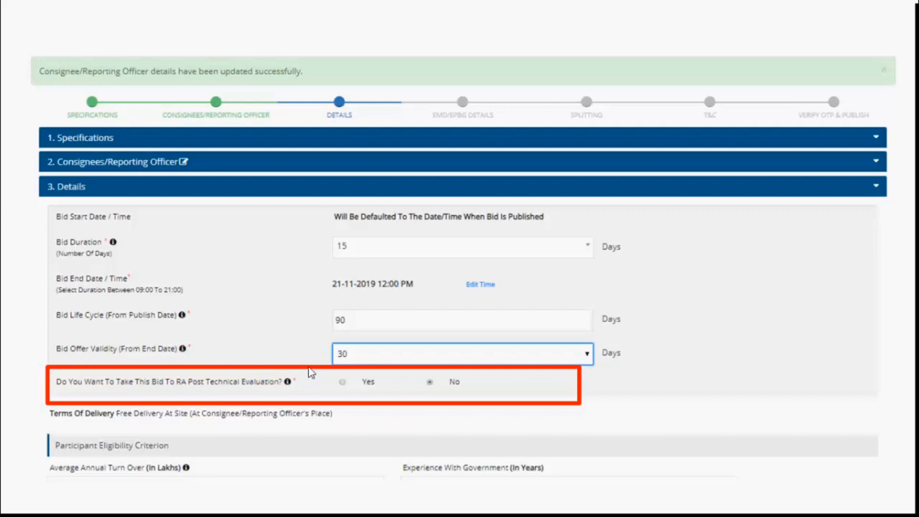
scroll(273, 423, "down", 7)
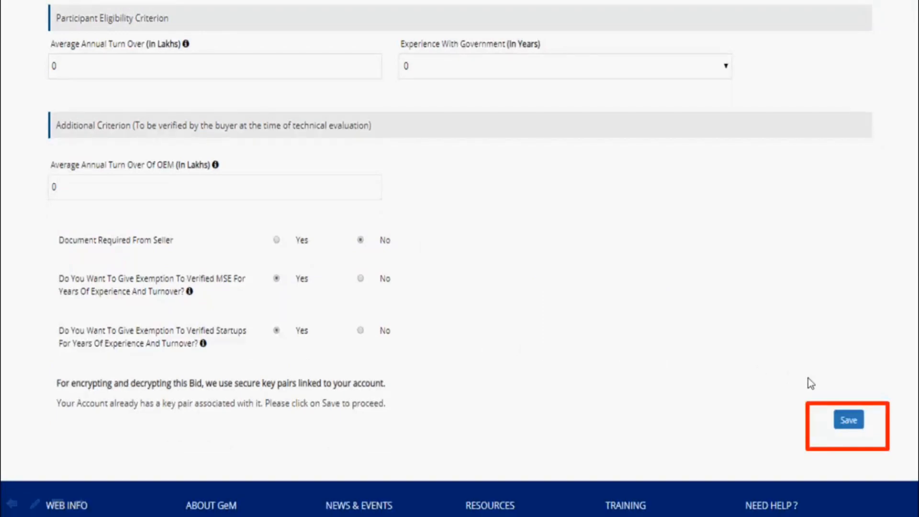
left_click(841, 421)
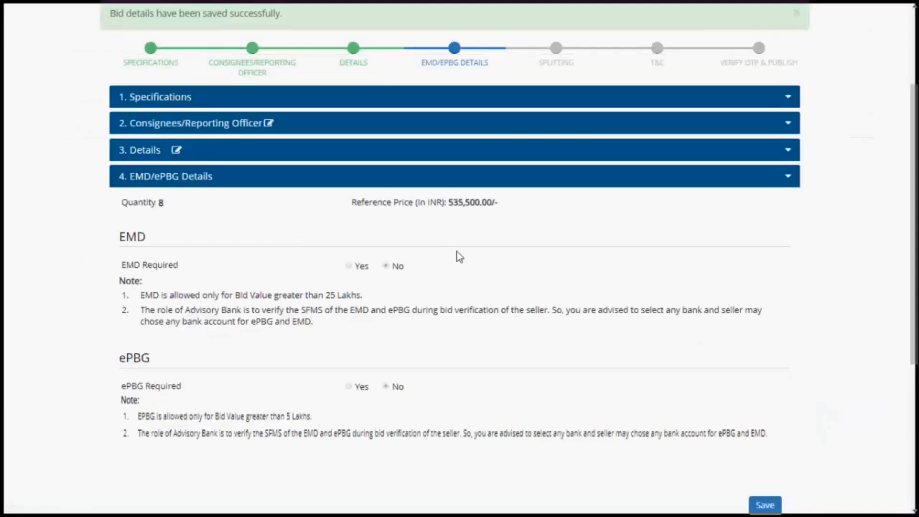
Try marking EMD and ePBG as required to bring up their detail fields
left_click(348, 266)
scroll(349, 268, "down", 3)
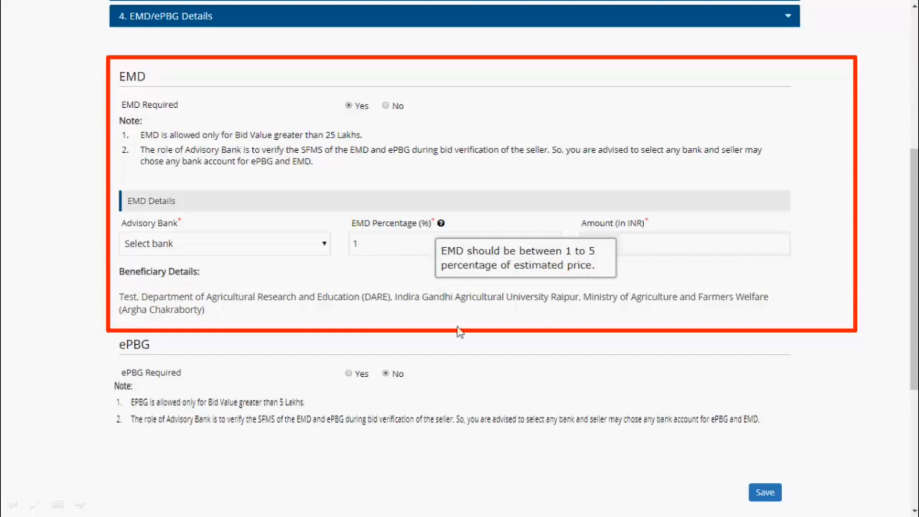
left_click(355, 378)
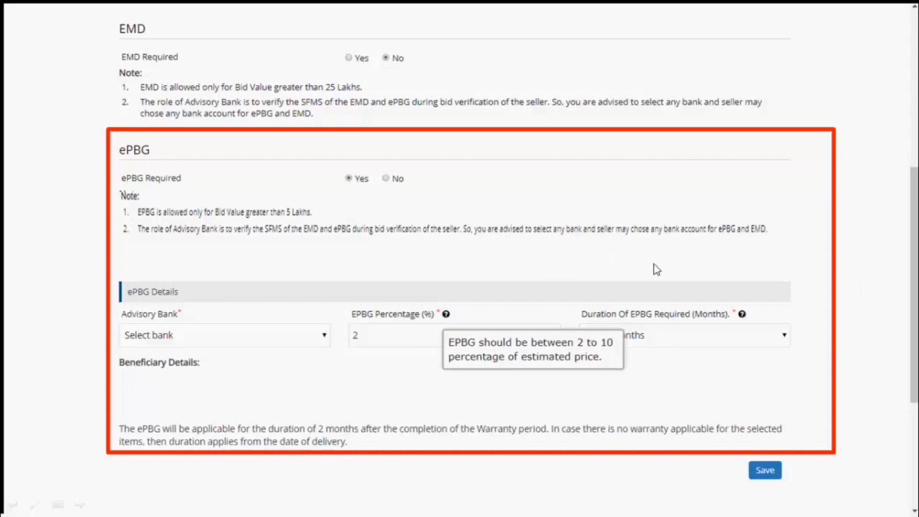
Set ePBG Required to No and save the EMD/ePBG details
left_click(396, 190)
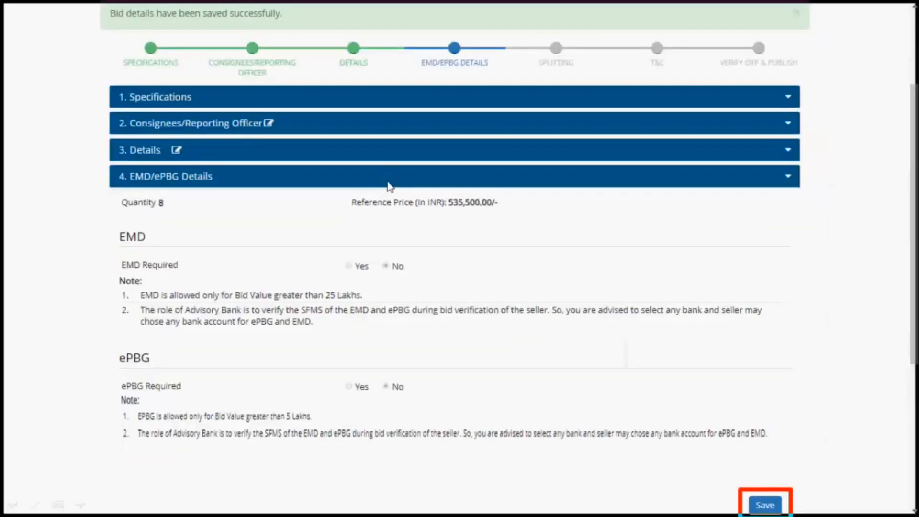
left_click(764, 506)
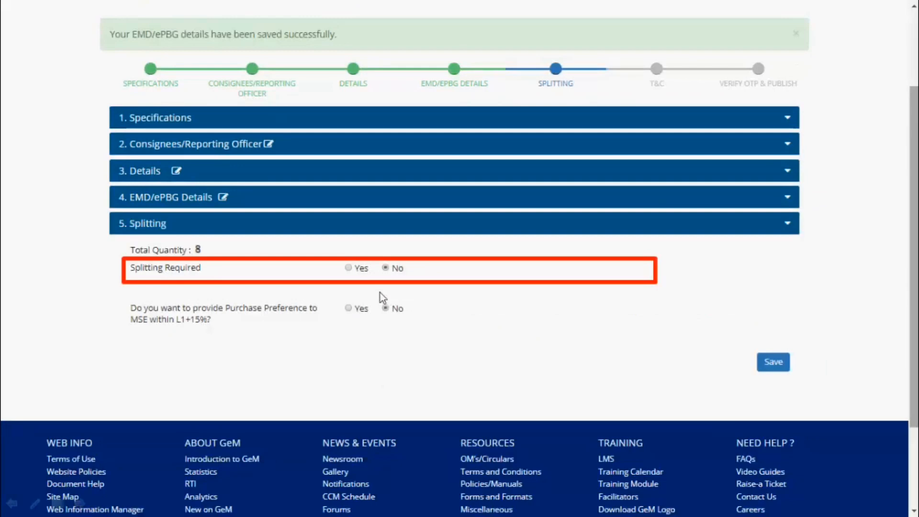
Try setting Splitting Required to Yes for the bid quantity
left_click(348, 268)
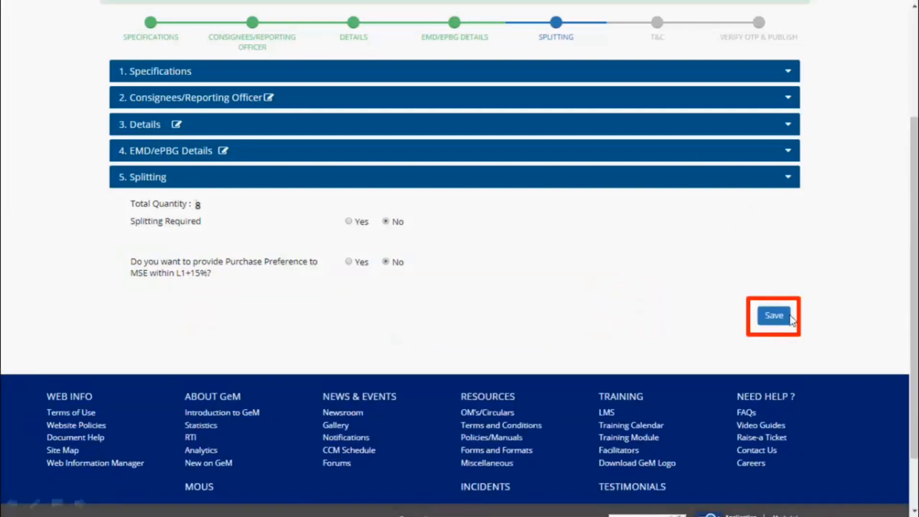
Save the splitting details with splitting and MSE purchase preference set to No, and add the Scope of Supply clause to the additional terms
left_click(784, 316)
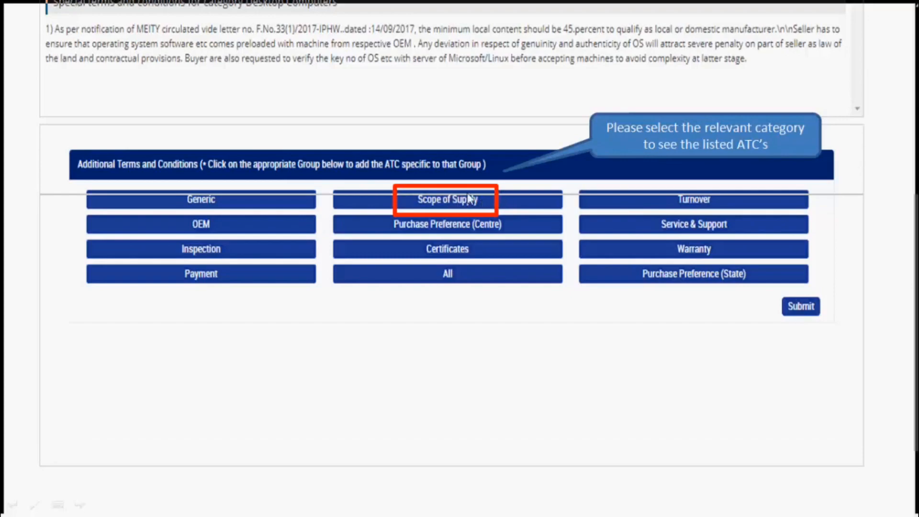
left_click(457, 206)
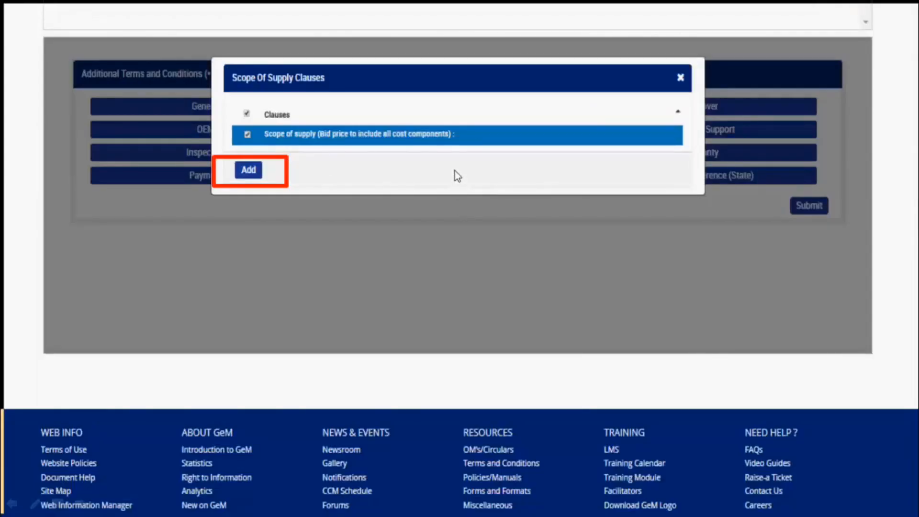
left_click(249, 173)
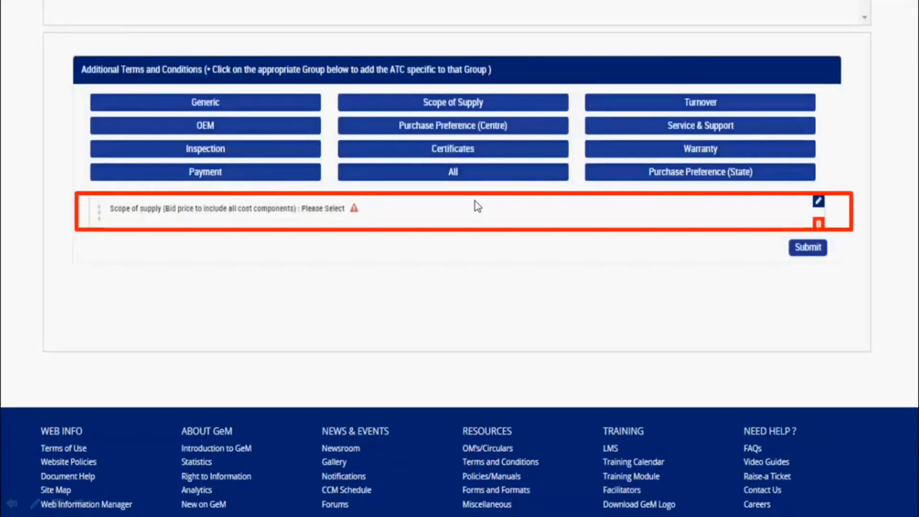
Set the clause to "Supply Installation Testing Commissioning of Goods and Training of operators and providing Statutory Clearances required (if any)" and submit the terms
left_click(819, 202)
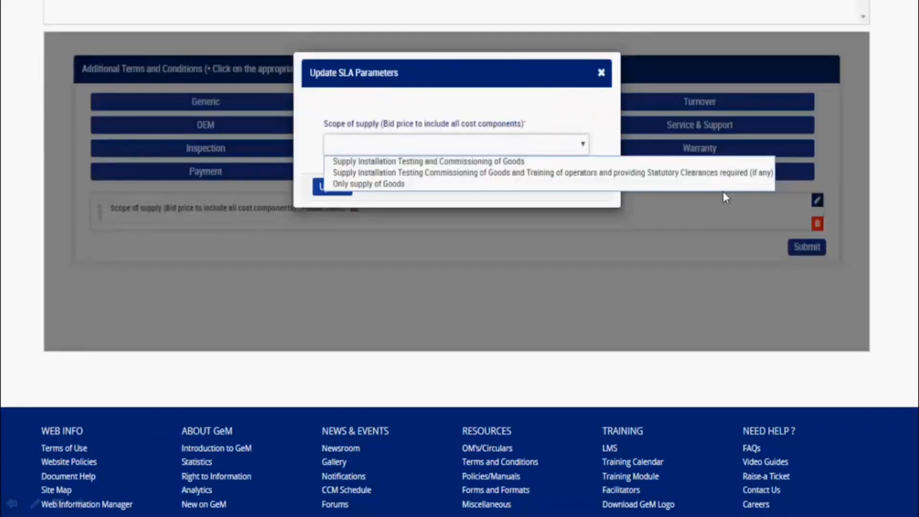
left_click(484, 167)
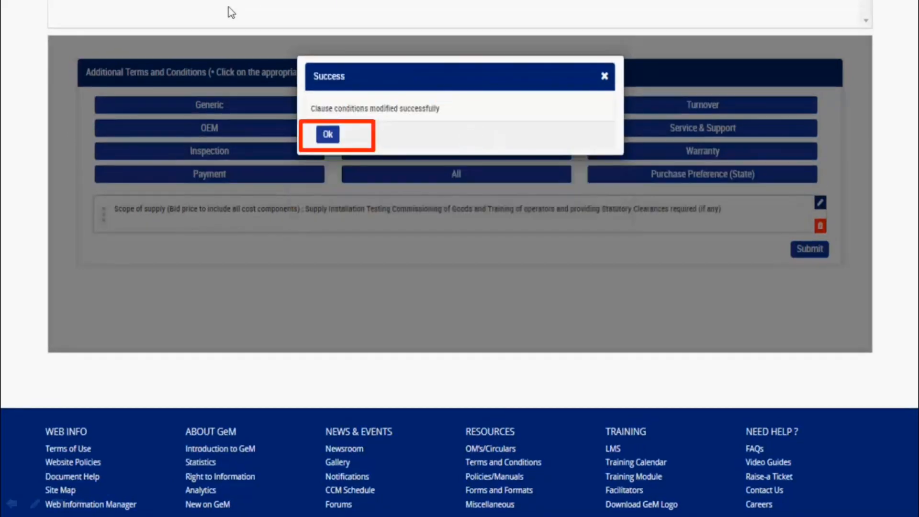
left_click(329, 136)
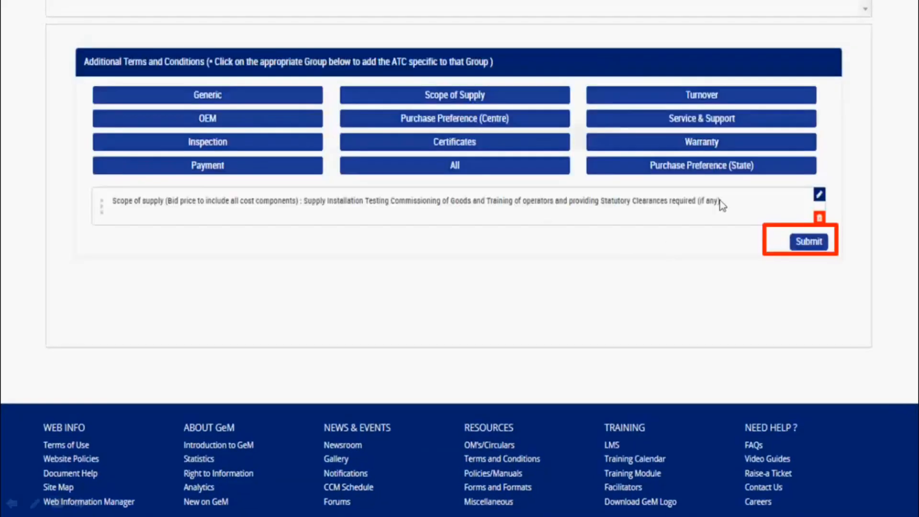
left_click(809, 251)
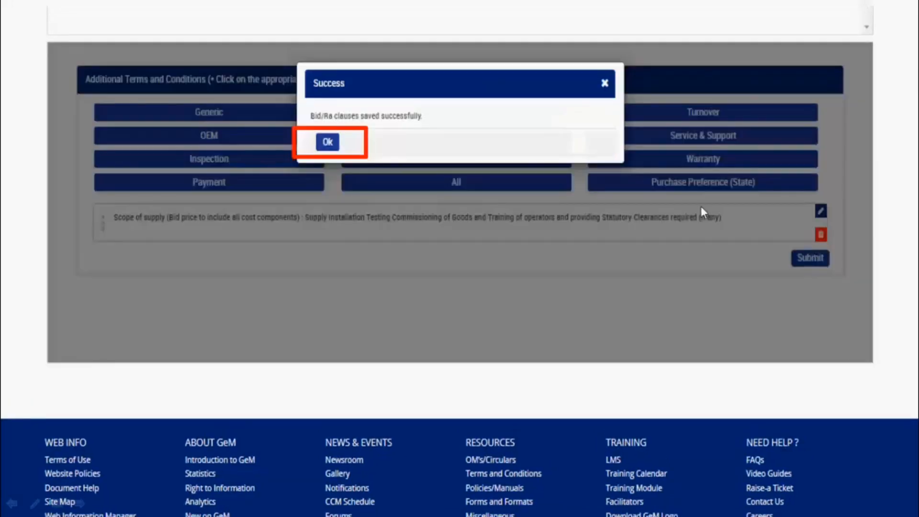
left_click(328, 142)
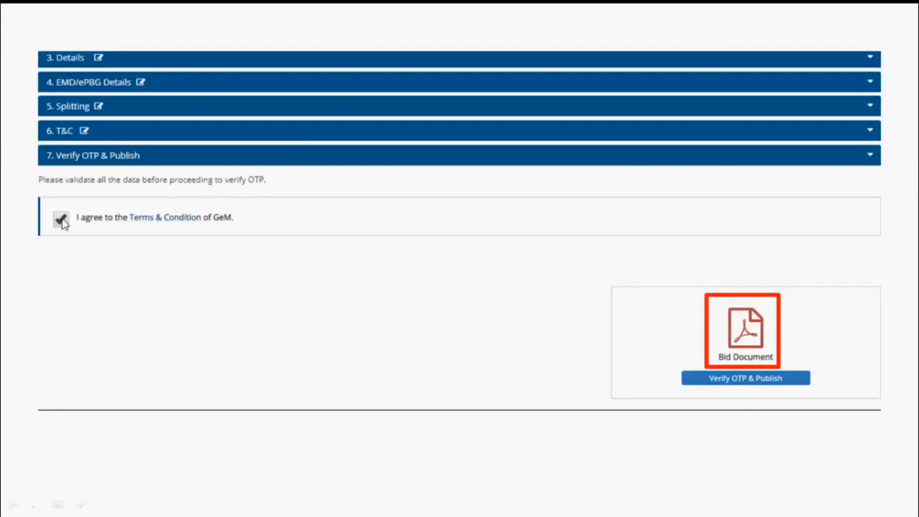
Agree to the GeM Terms & Condition and download the generated bid document as a PDF
left_click(749, 342)
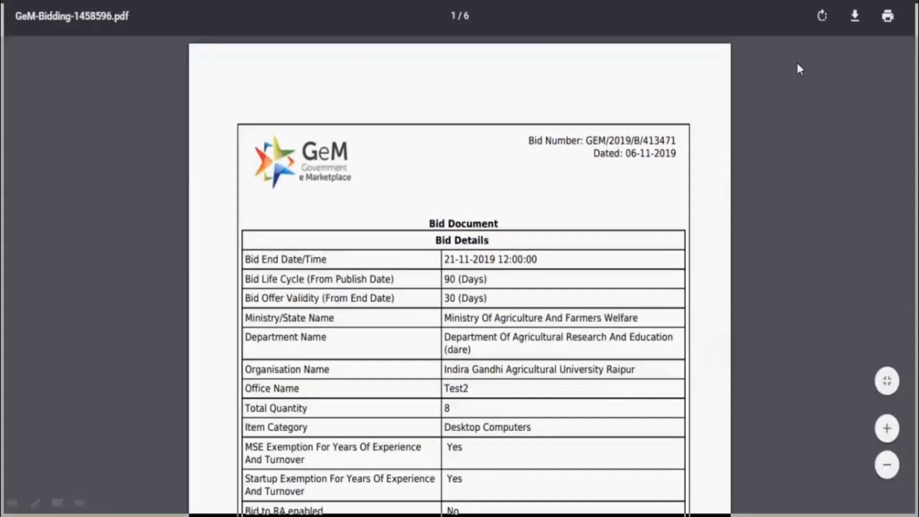
left_click(850, 26)
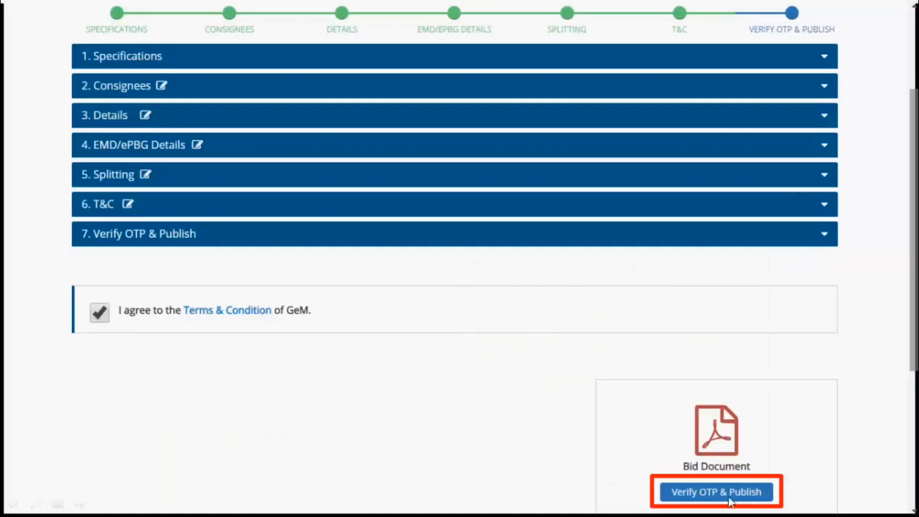
Publish the bid by entering the OTP sent to the registered mobile and verifying it
left_click(728, 496)
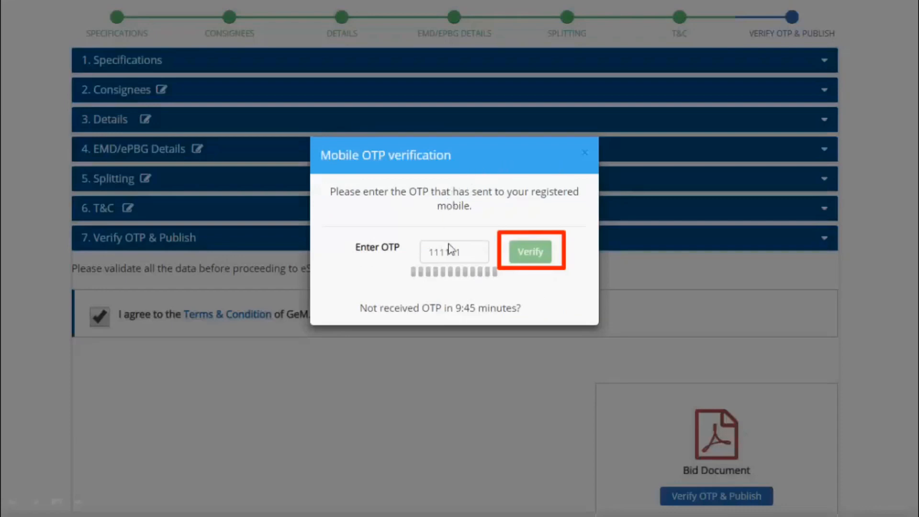
left_click(529, 257)
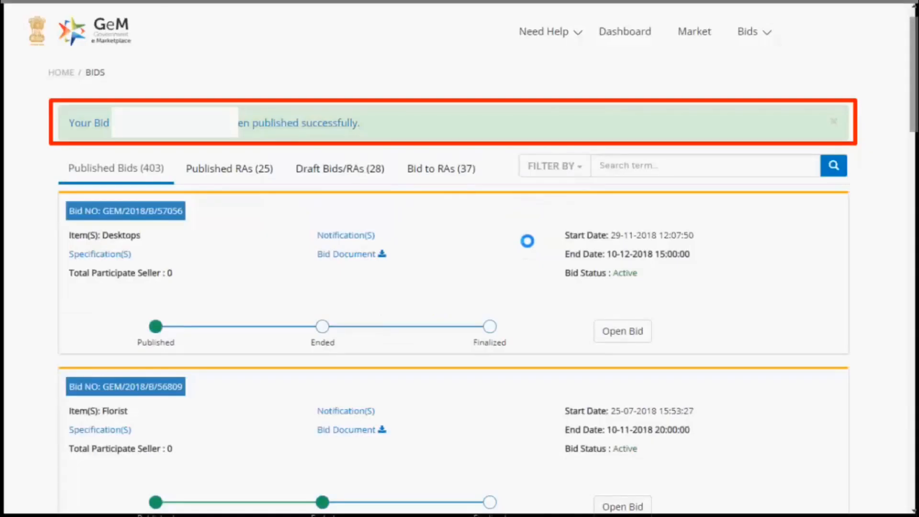